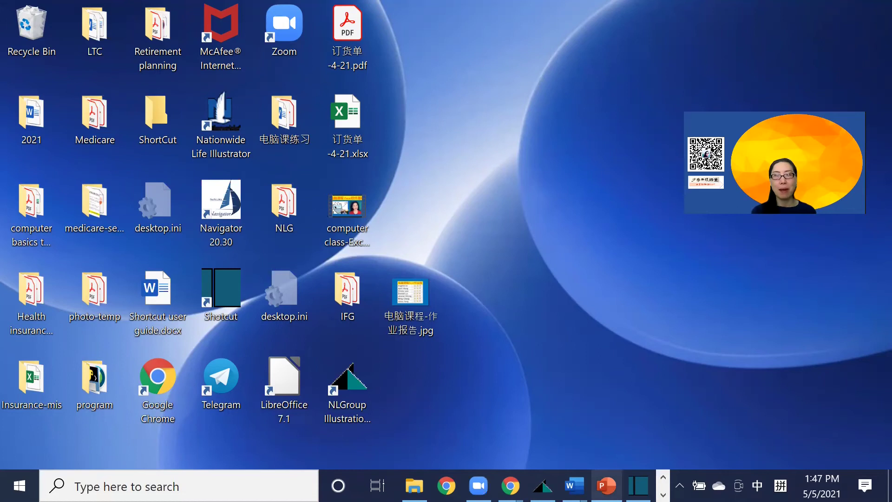
# Show the PowerPoint slide on where Zoom recordings are stored, and switch to File Explorer.
pyautogui.click(606, 486)
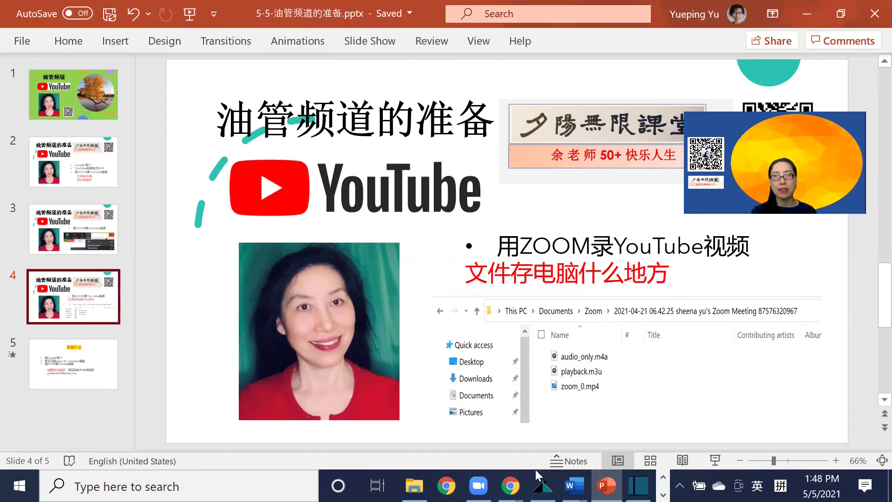
pyautogui.click(808, 16)
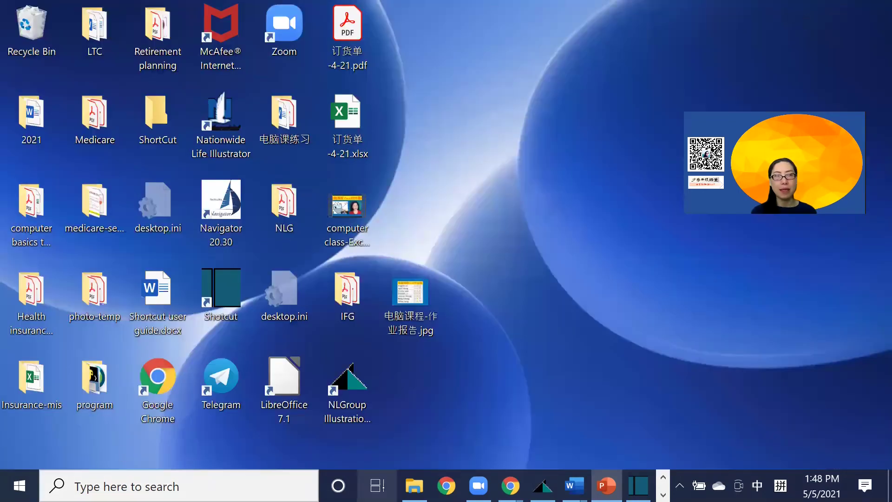
pyautogui.click(414, 485)
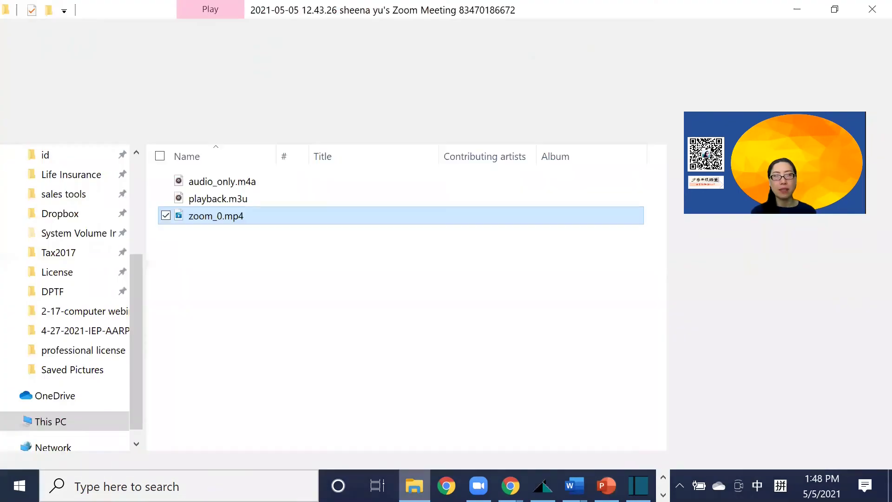
# Open the Zoom folder inside the Documents folder.
pyautogui.moveTo(140, 351); pyautogui.dragTo(137, 243)
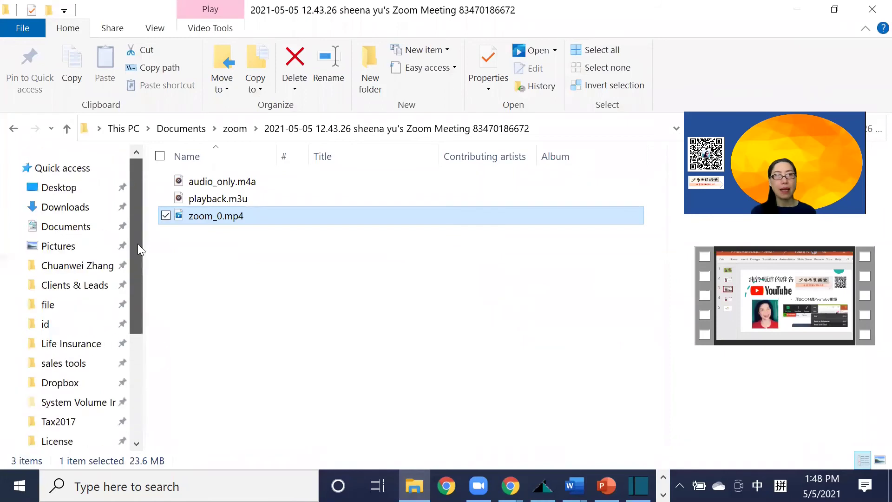
pyautogui.click(70, 228)
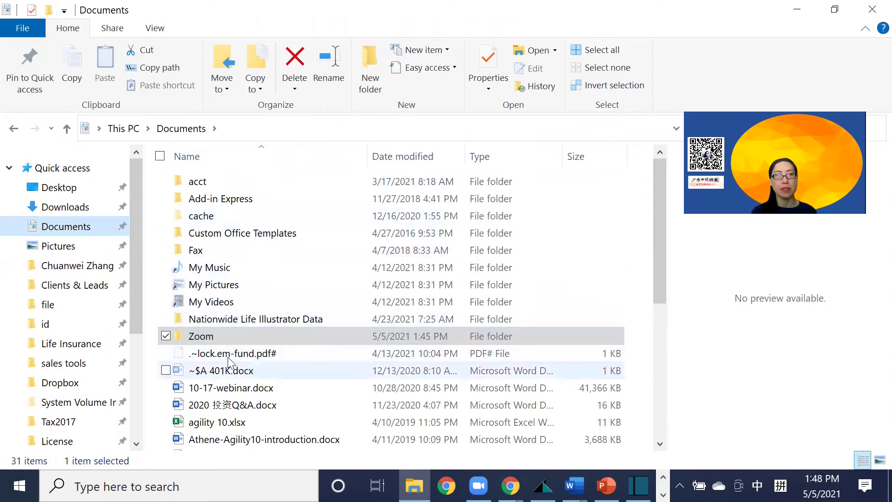
pyautogui.moveTo(231, 334)
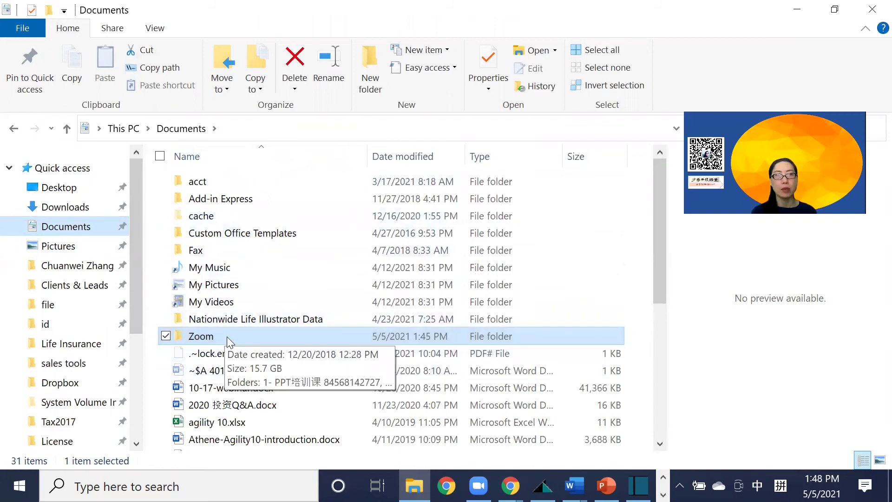
pyautogui.doubleClick(227, 336)
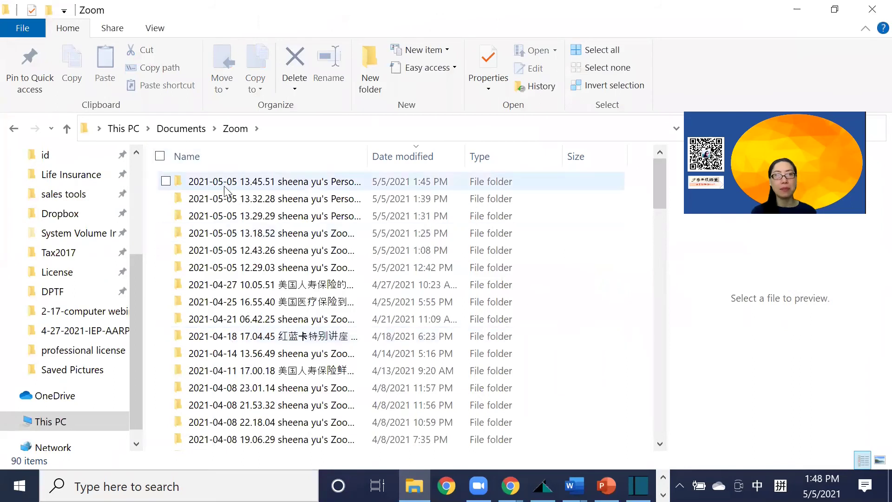
# Check the files in the 2021-05-05 13.18.52 and 13.29.29 recording folders, returning to the Zoom folder after each.
pyautogui.moveTo(223, 284)
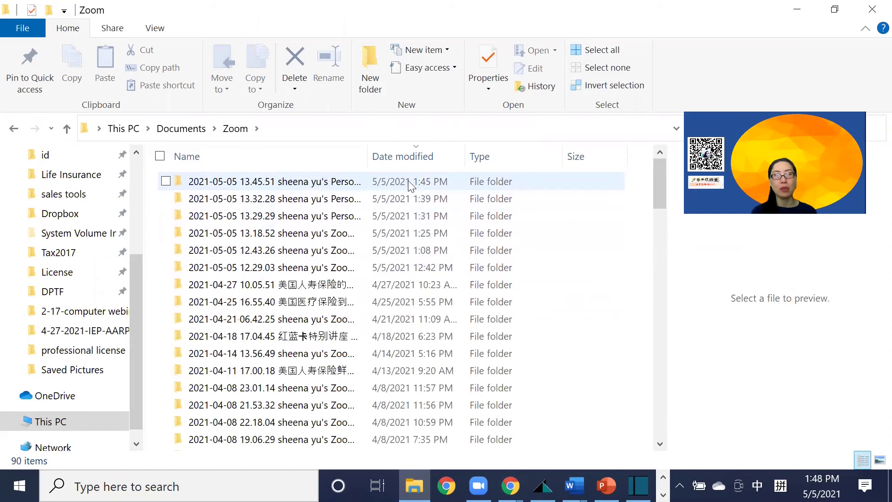
pyautogui.moveTo(255, 217)
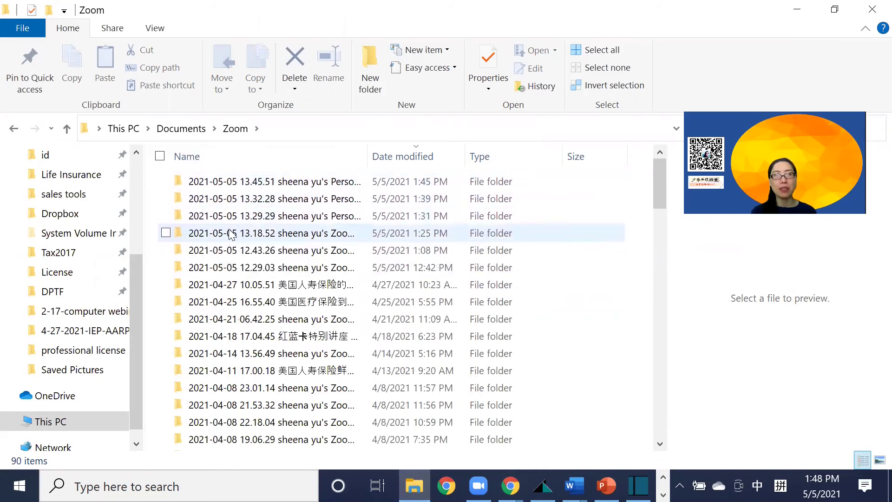
pyautogui.doubleClick(231, 234)
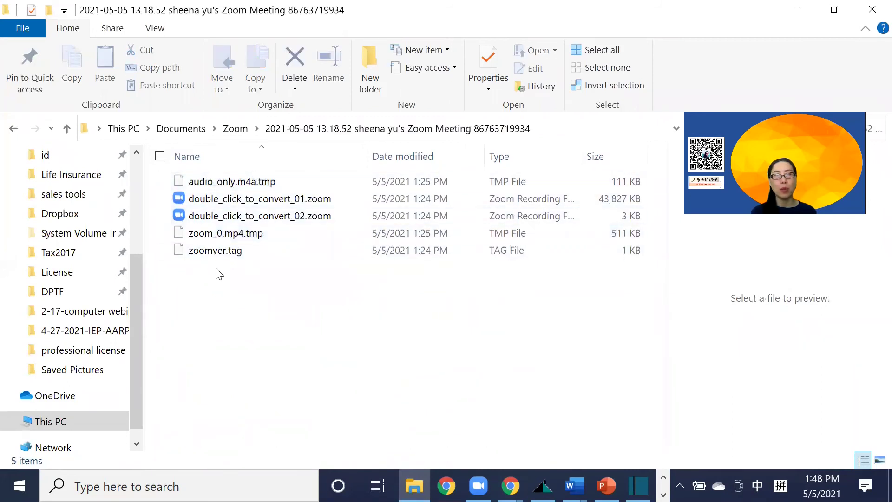
pyautogui.click(67, 131)
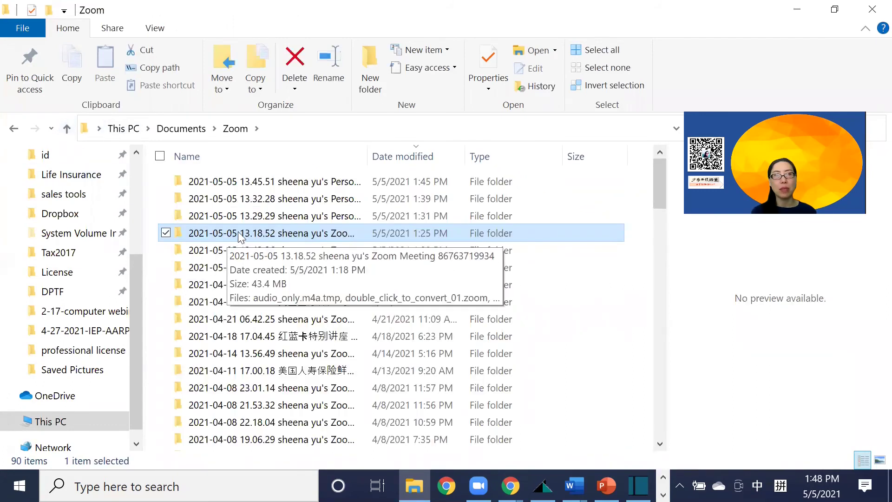
pyautogui.click(257, 217)
pyautogui.doubleClick(257, 217)
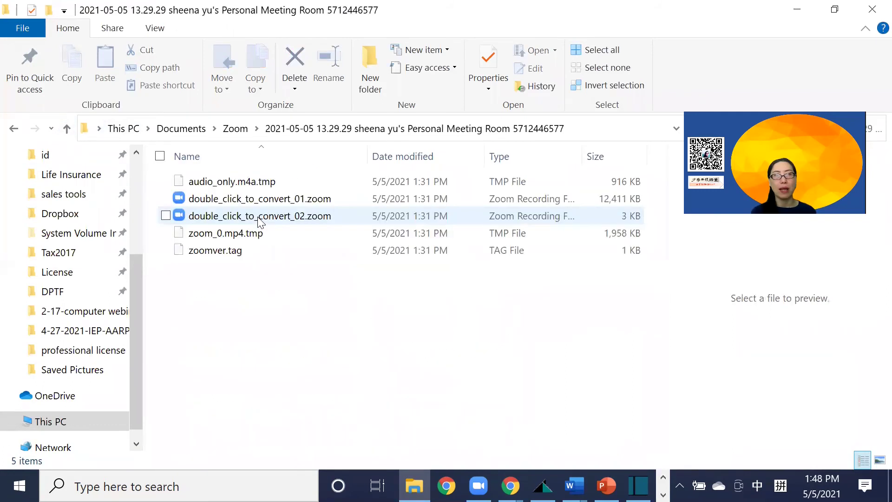
pyautogui.click(67, 129)
# Check the contents of the 2021-05-05 recording folders 13.32.28, 12.29.03 and 12.43.26, and return to the Zoom folder.
pyautogui.click(263, 196)
pyautogui.doubleClick(263, 197)
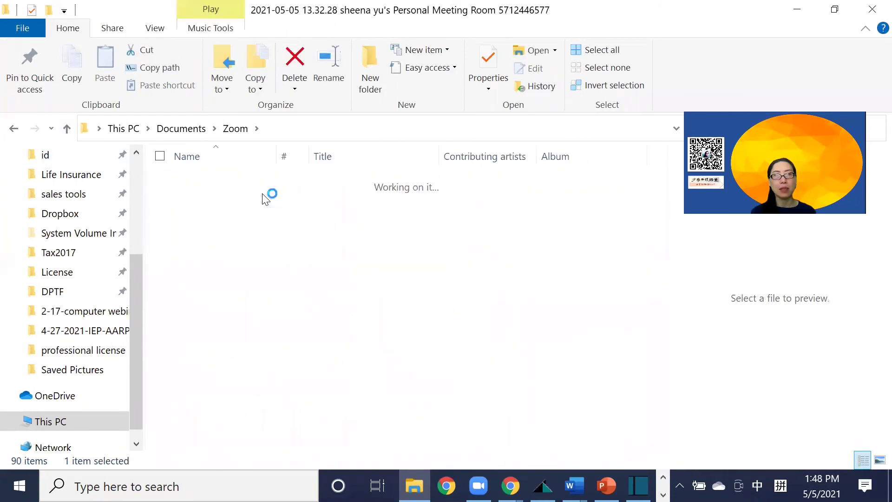
pyautogui.click(68, 129)
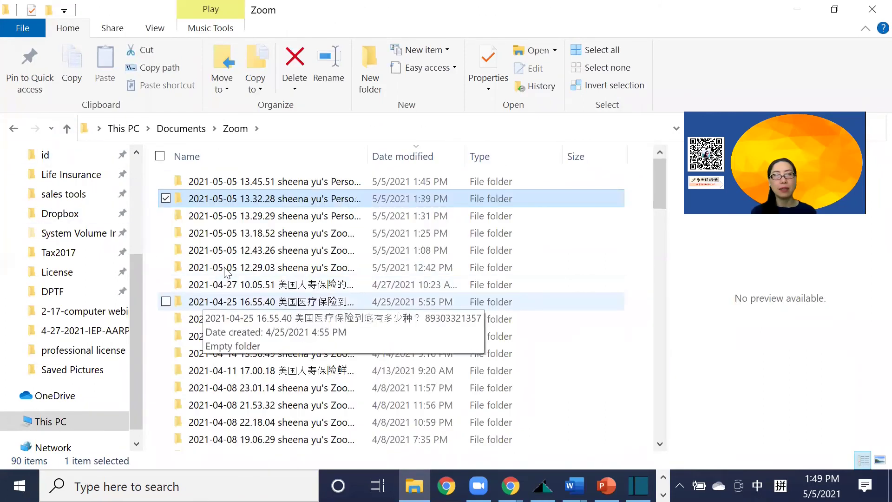
pyautogui.doubleClick(227, 268)
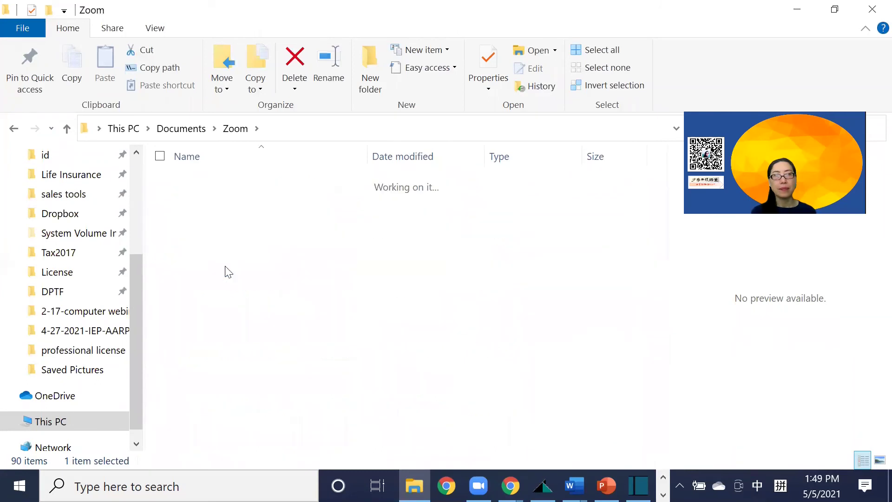
pyautogui.click(67, 129)
pyautogui.doubleClick(257, 250)
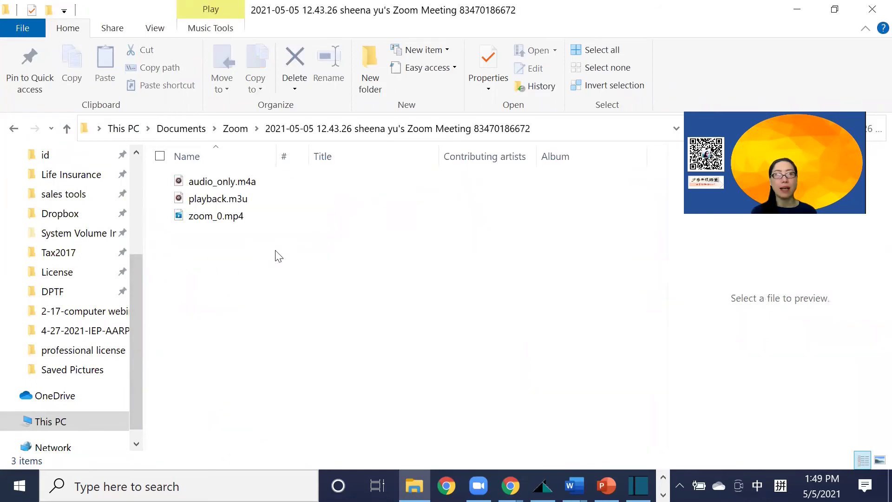
pyautogui.click(66, 135)
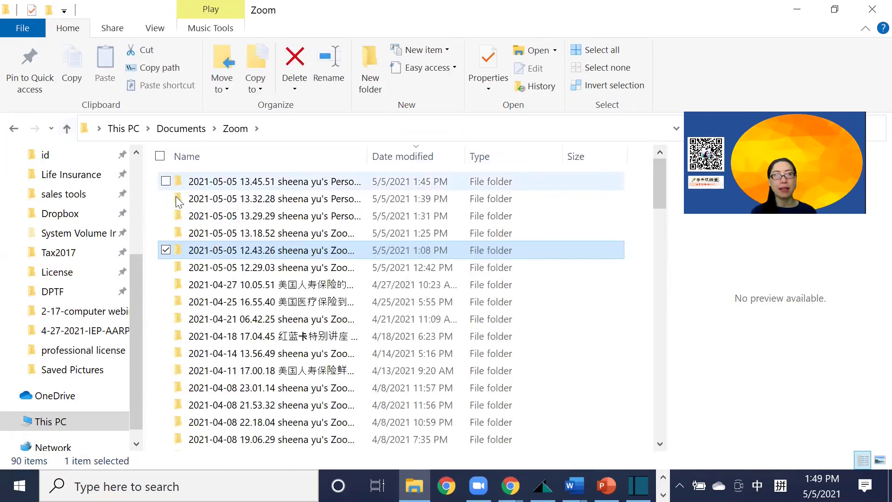
# Delete the 2021-05-05 recording folders 12.29.03, 13.18.52, 13.29.29 and 13.32.28, and try to delete 13.45.51 as well.
pyautogui.click(166, 267)
pyautogui.click(166, 250)
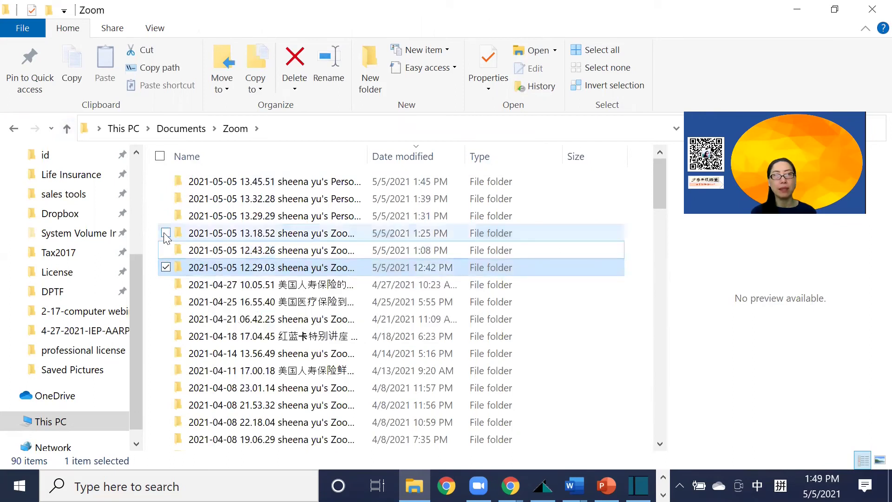
pyautogui.click(166, 233)
pyautogui.click(166, 216)
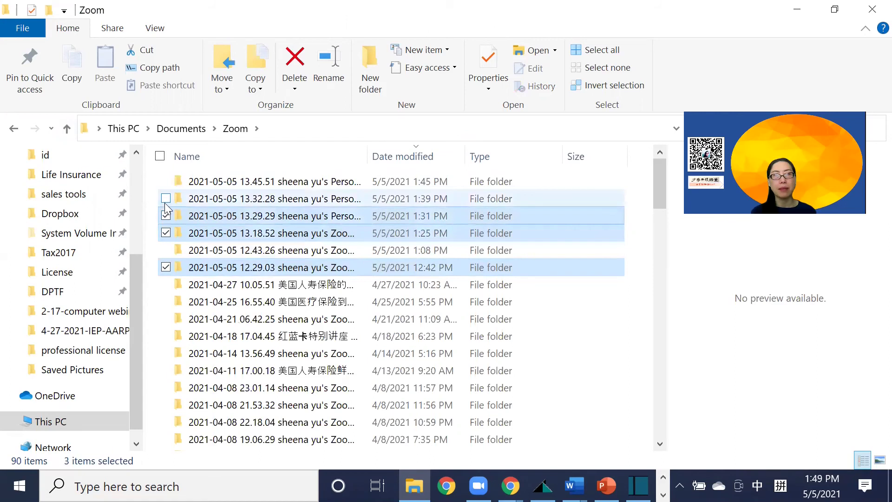
pyautogui.click(166, 199)
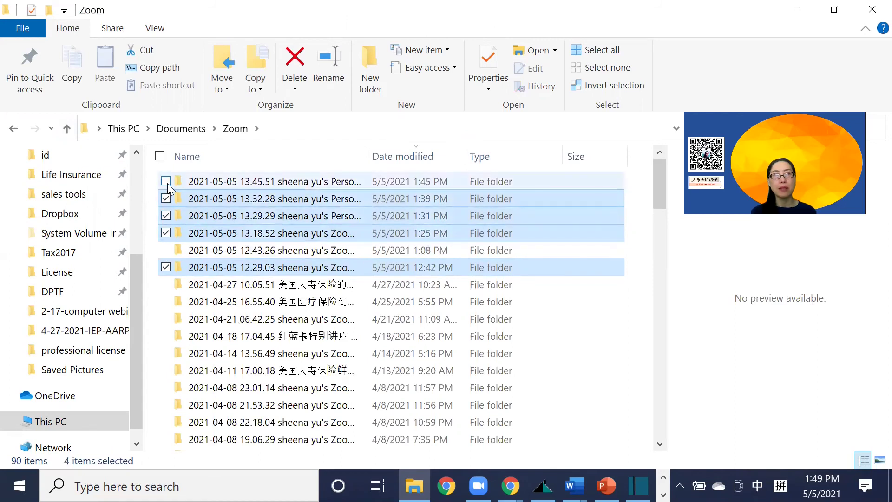
pyautogui.click(166, 181)
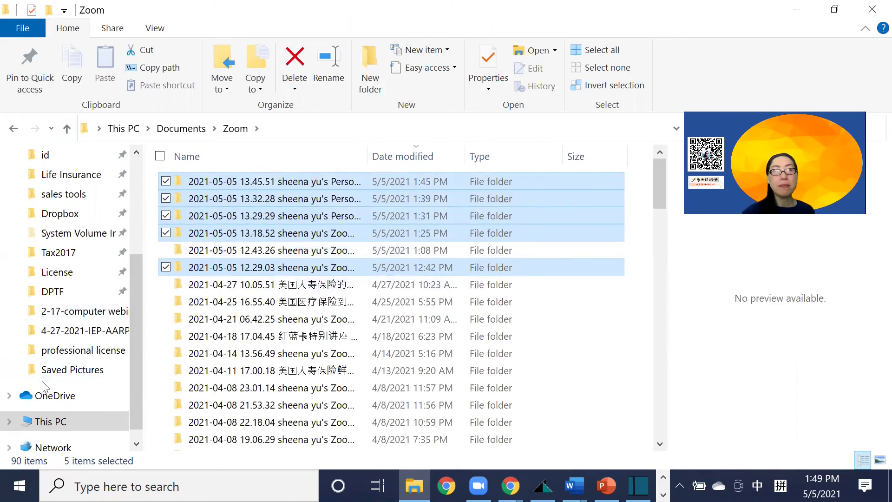
pyautogui.press('Delete')
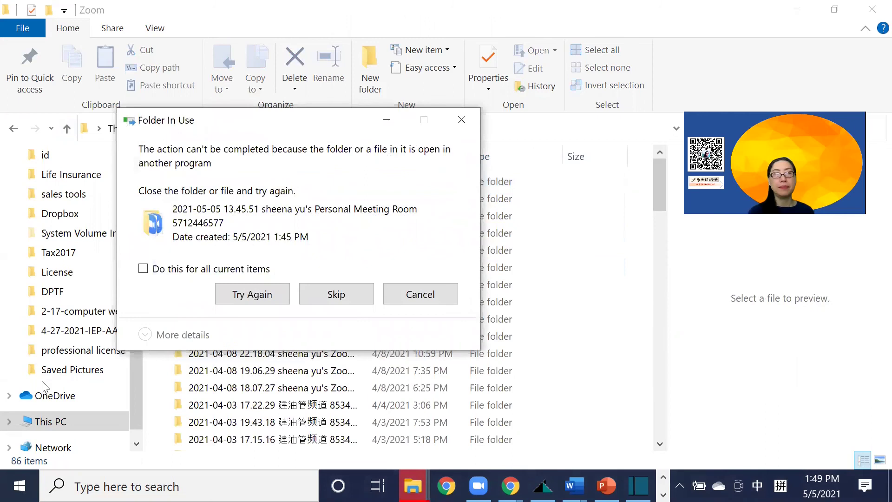
pyautogui.click(421, 297)
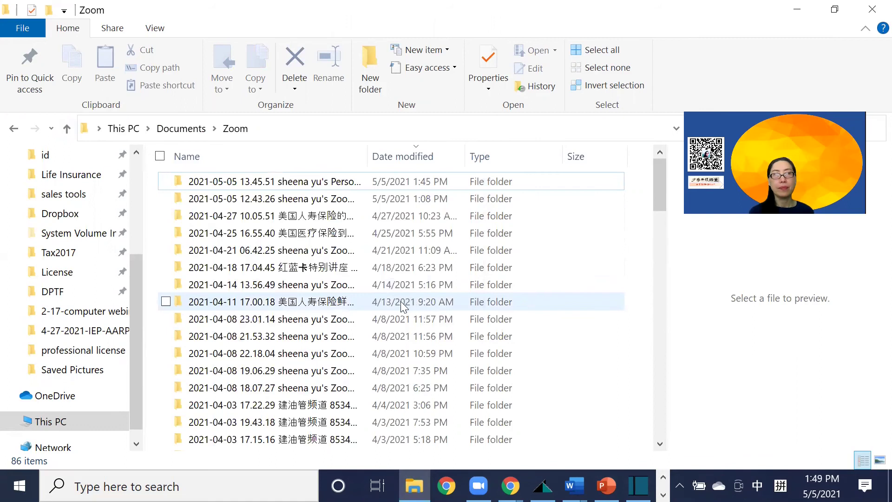
# Compare the files in the 2021-05-05 12.43.26 recording folder with those in the 13.45.51 folder.
pyautogui.click(234, 200)
pyautogui.doubleClick(232, 199)
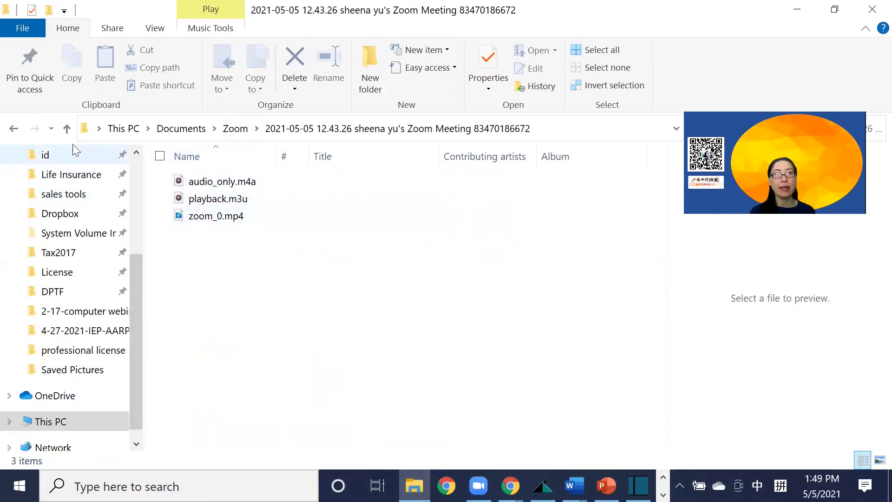
pyautogui.click(68, 130)
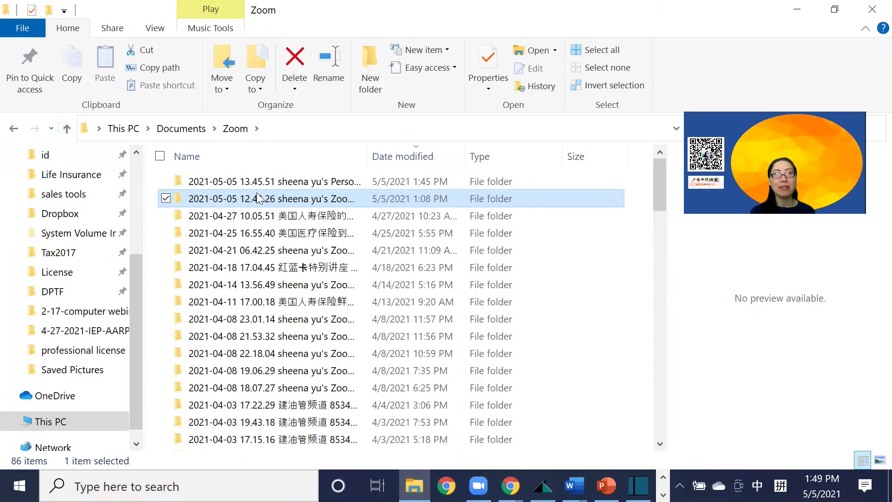
pyautogui.click(264, 185)
pyautogui.doubleClick(264, 186)
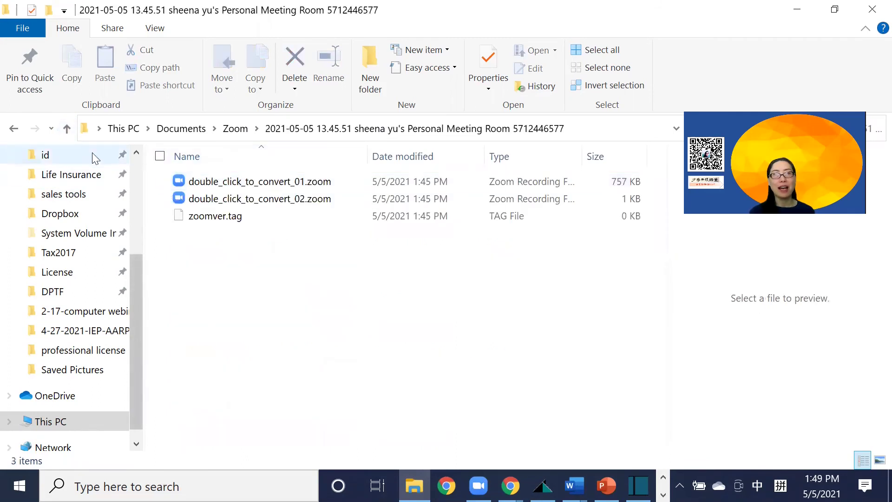
# Reopen the 2021-05-05 12.43.26 recording folder and select the zoom_0.mp4 video file.
pyautogui.click(67, 129)
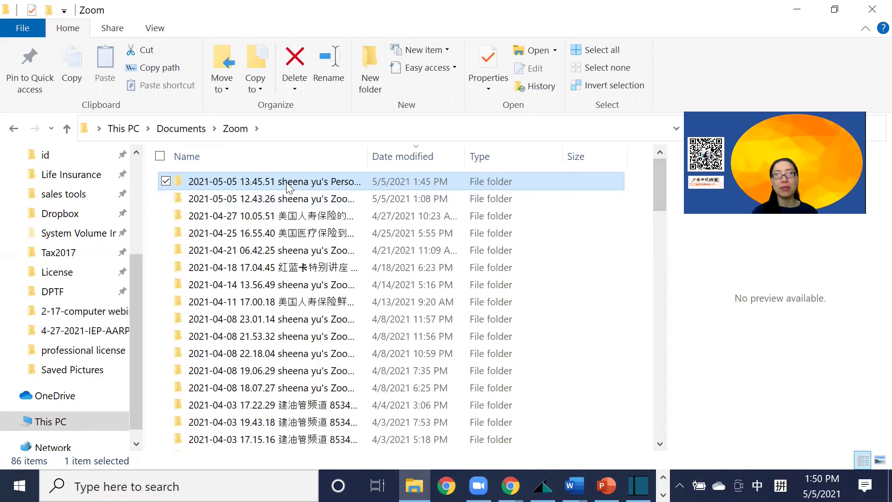
pyautogui.click(263, 205)
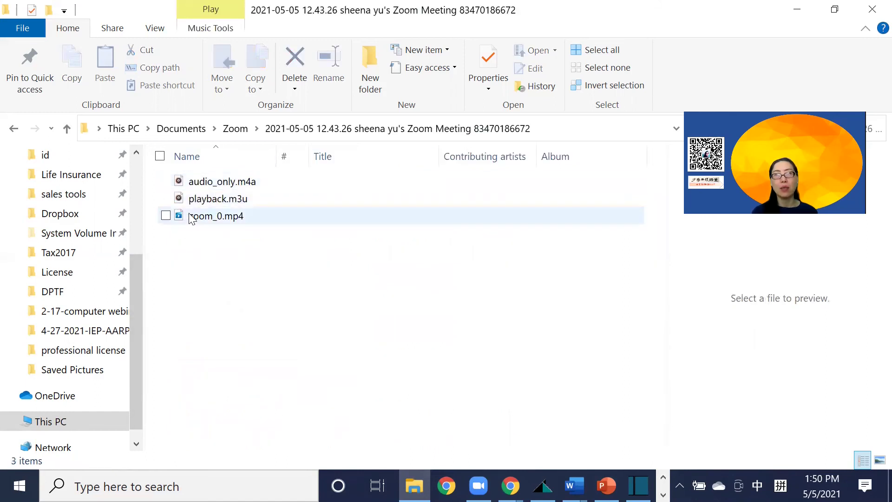
pyautogui.click(204, 221)
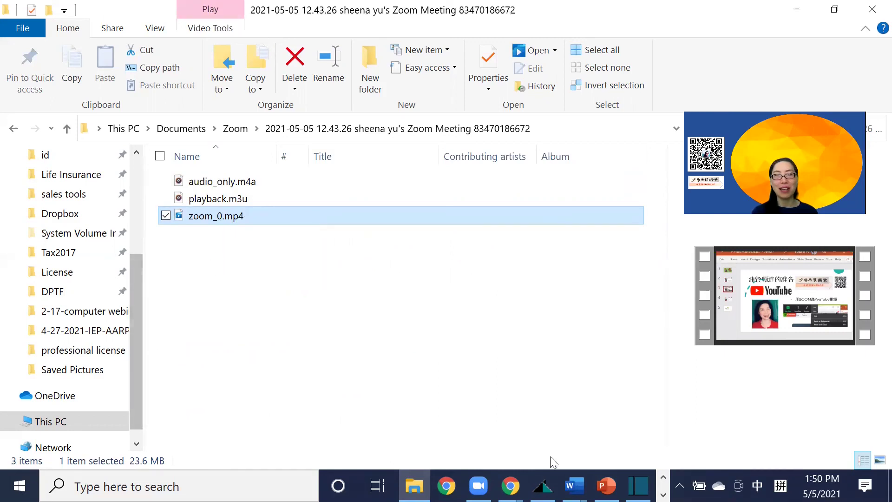
# Switch to the PowerPoint presentation and display slide 5 with the homework assignment (家庭作业).
pyautogui.click(606, 486)
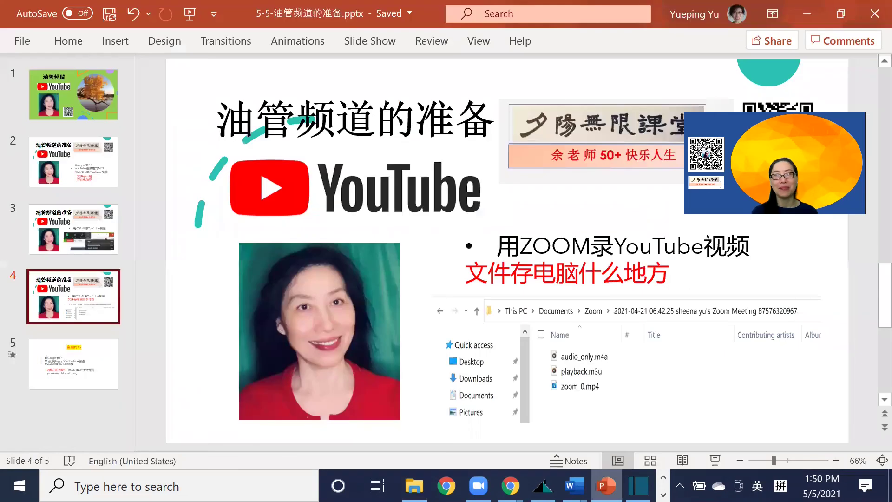
pyautogui.click(51, 363)
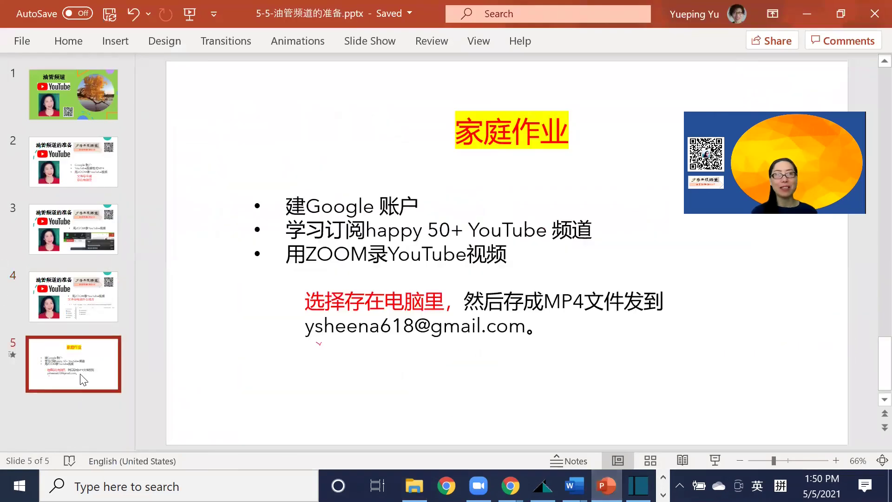